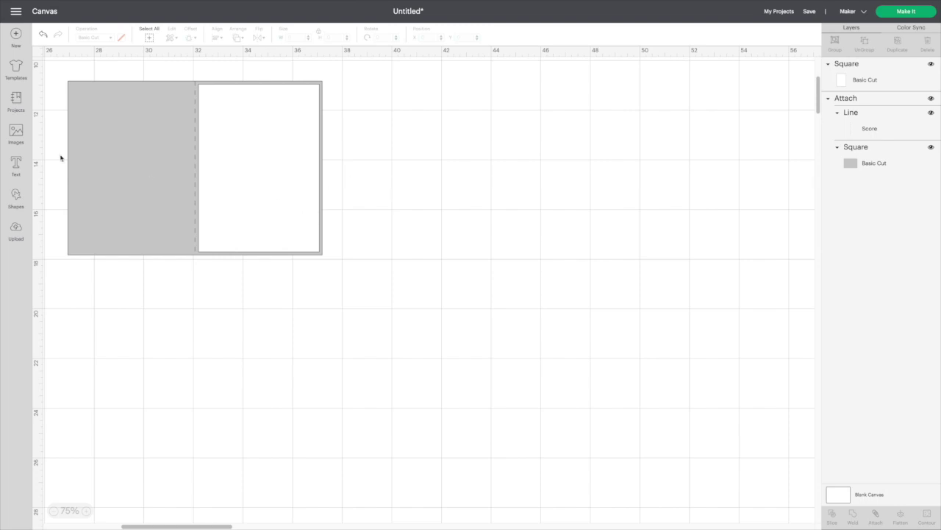
- Search the image library for "advent calender"
{"action": "left_click", "coordinate": [16, 134]}
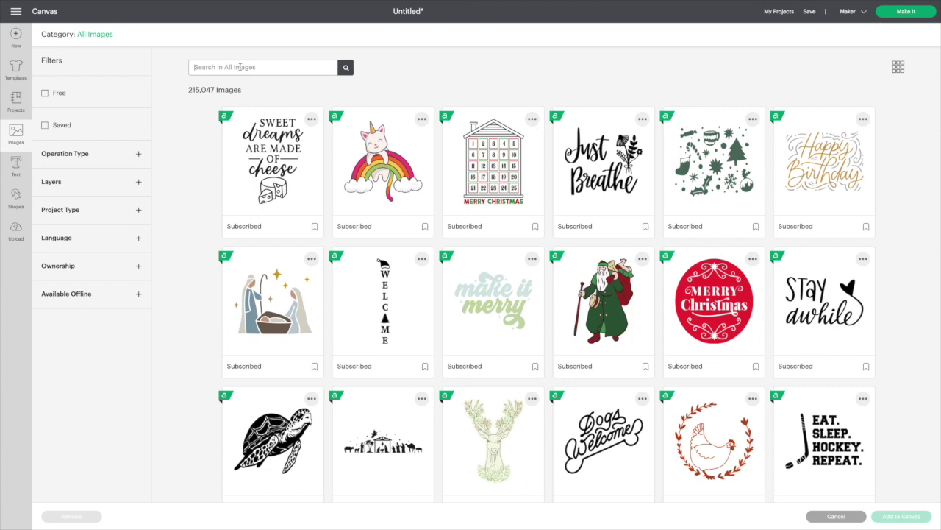
{"action": "left_click", "coordinate": [240, 67]}
{"action": "type", "text": "advent calender"}
{"action": "left_click", "coordinate": [345, 67]}
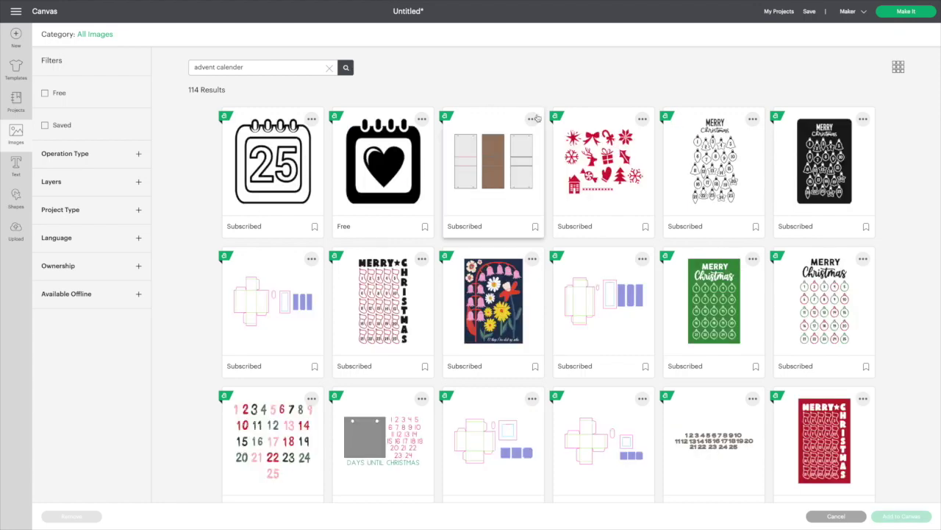
- Add the Merry Woofmas and Meowy Christmas paw-print advent calendar images to the canvas
{"action": "scroll", "coordinate": [537, 117], "scroll_direction": "down", "scroll_amount": 3}
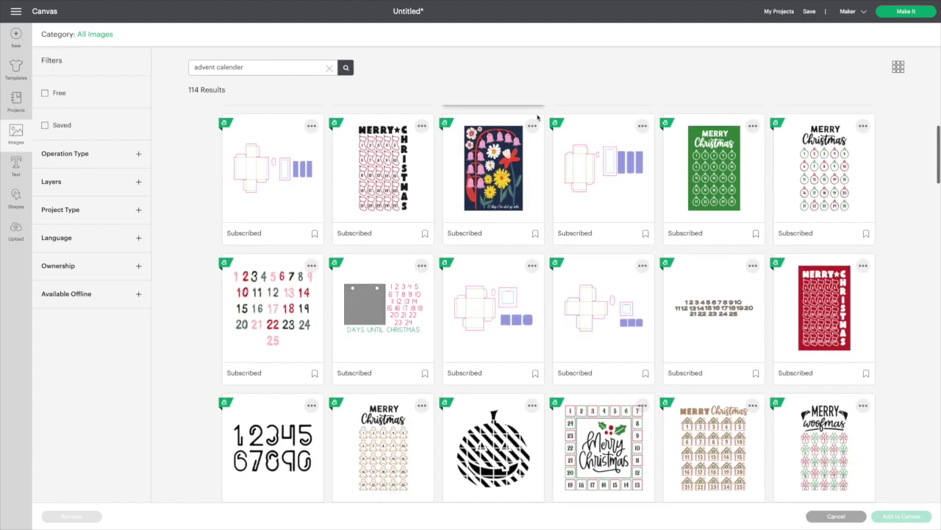
{"action": "scroll", "coordinate": [537, 117], "scroll_direction": "down", "scroll_amount": 1}
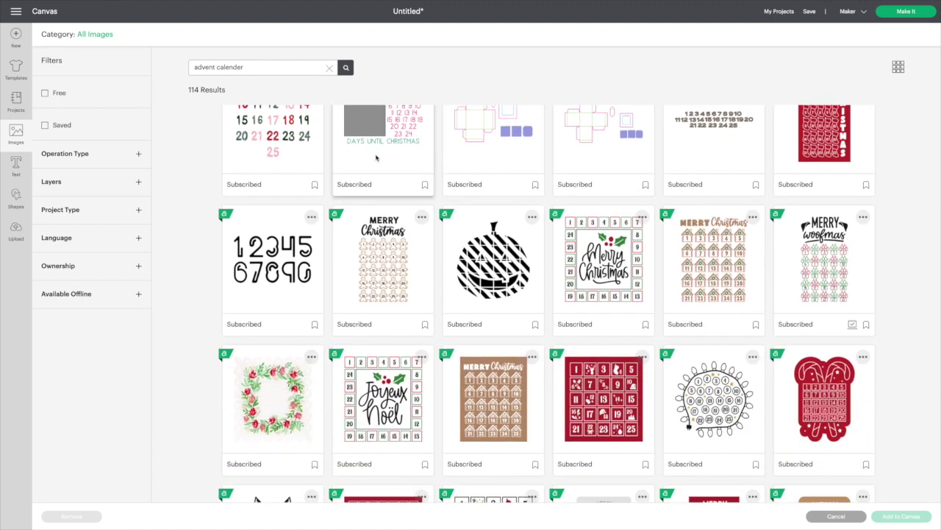
{"action": "left_click", "coordinate": [829, 258]}
{"action": "scroll", "coordinate": [829, 258], "scroll_direction": "down", "scroll_amount": 2}
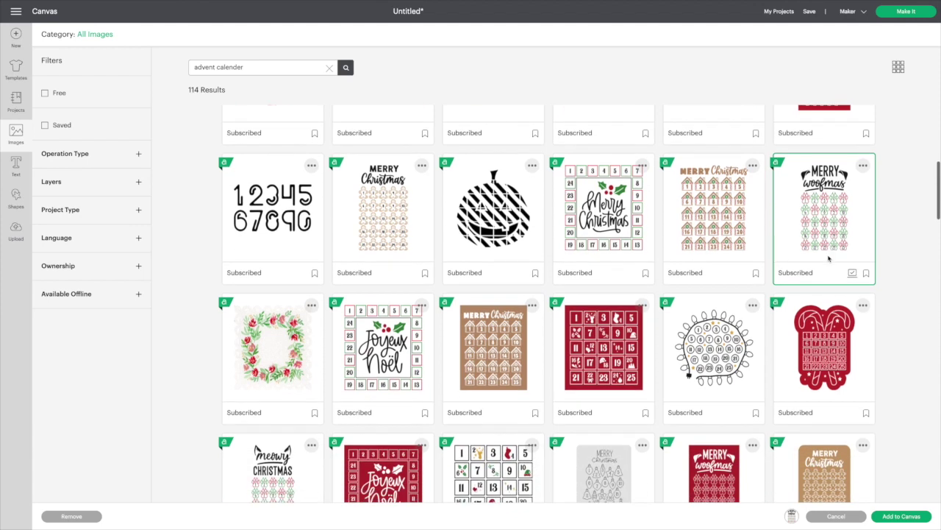
{"action": "scroll", "coordinate": [829, 257], "scroll_direction": "down", "scroll_amount": 1}
{"action": "left_click", "coordinate": [273, 353]}
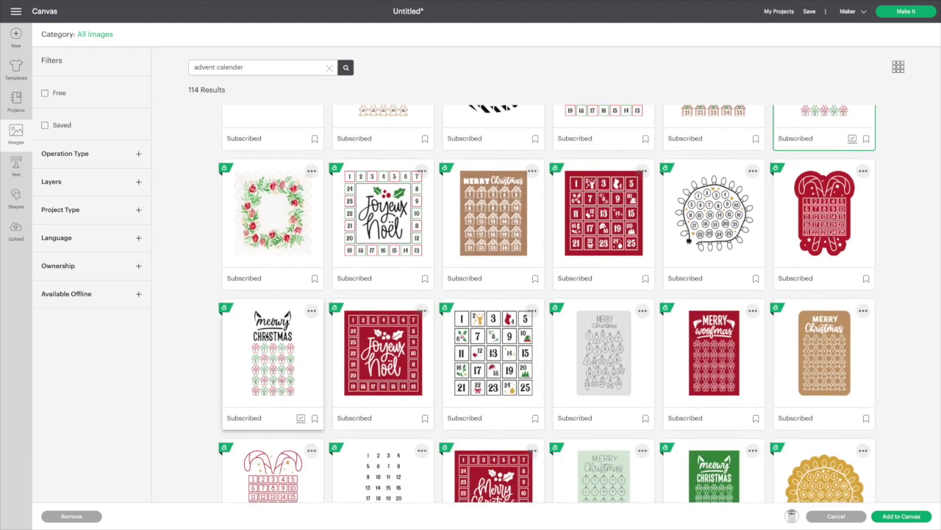
{"action": "left_click", "coordinate": [901, 515]}
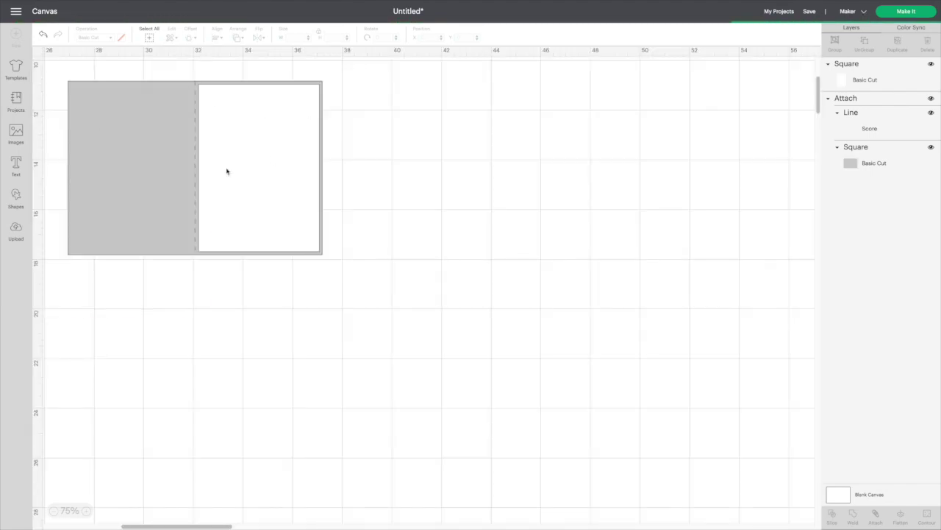
- Separate the two advent designs, placing Merry Woofmas on empty canvas and Meowy Christmas over the card's white panel
{"action": "left_click_drag", "start_coordinate": [198, 191], "coordinate": [506, 197]}
{"action": "left_click", "coordinate": [555, 162]}
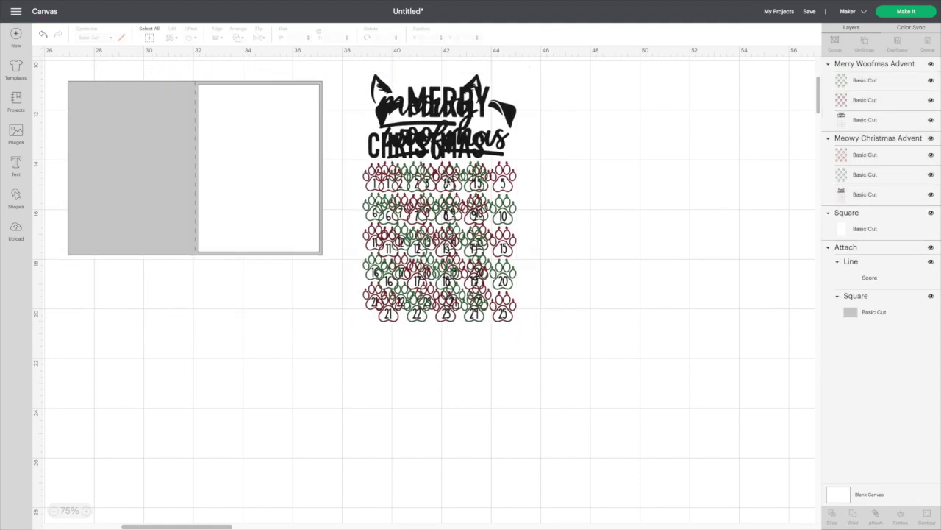
{"action": "left_click_drag", "start_coordinate": [452, 193], "coordinate": [602, 179]}
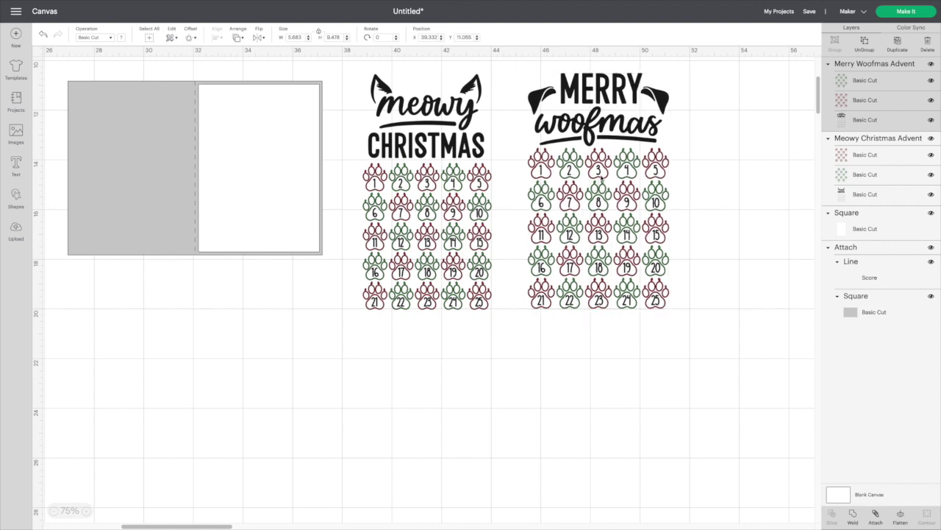
{"action": "left_click_drag", "start_coordinate": [462, 193], "coordinate": [281, 187]}
{"action": "left_click", "coordinate": [613, 180]}
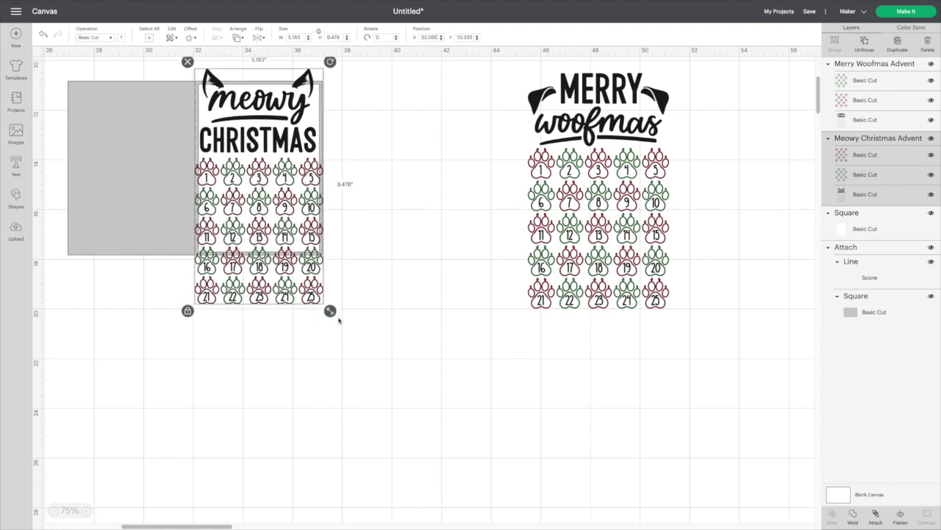
- Resize the Meowy Christmas design to about 4.284 by 6.4 inches and position it within the card's white panel
{"action": "left_click_drag", "start_coordinate": [330, 310], "coordinate": [289, 228]}
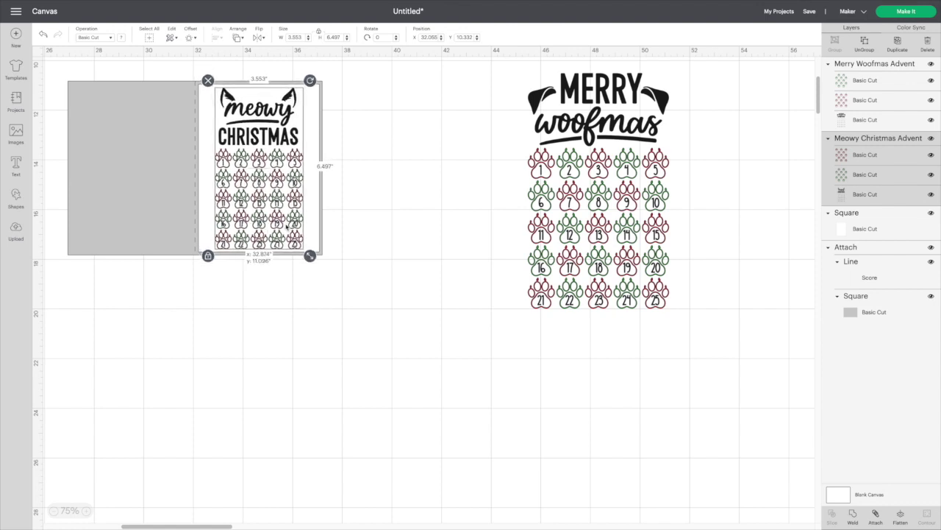
{"action": "left_click_drag", "start_coordinate": [310, 255], "coordinate": [308, 253]}
{"action": "left_click_drag", "start_coordinate": [274, 211], "coordinate": [242, 214]}
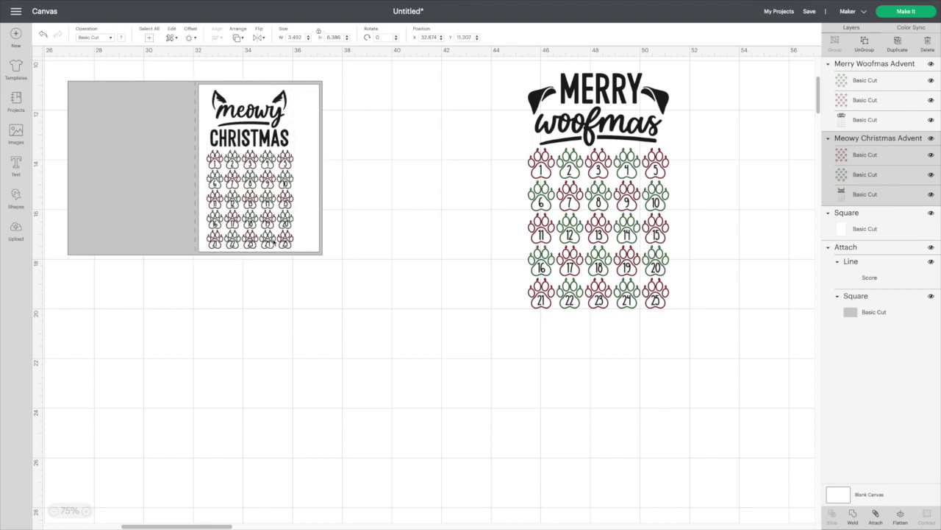
{"action": "left_click_drag", "start_coordinate": [301, 254], "coordinate": [321, 255]}
{"action": "left_click", "coordinate": [392, 228]}
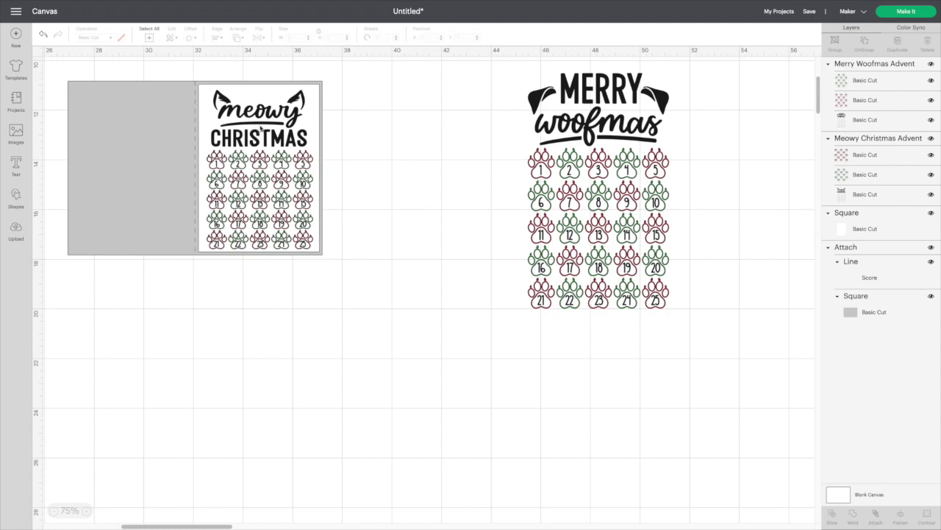
{"action": "left_click_drag", "start_coordinate": [245, 127], "coordinate": [374, 170]}
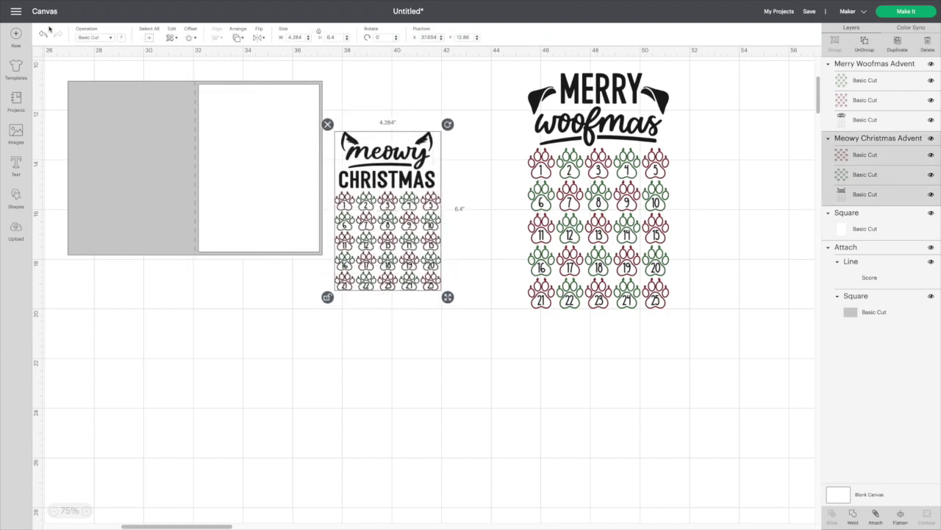
{"action": "left_click", "coordinate": [632, 59]}
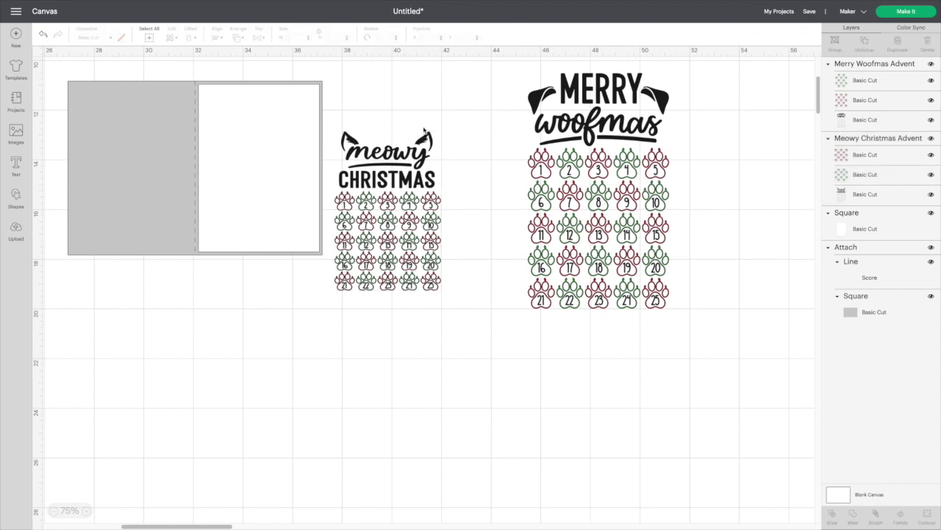
{"action": "key", "text": "ctrl+z"}
{"action": "key", "text": "ctrl+z"}
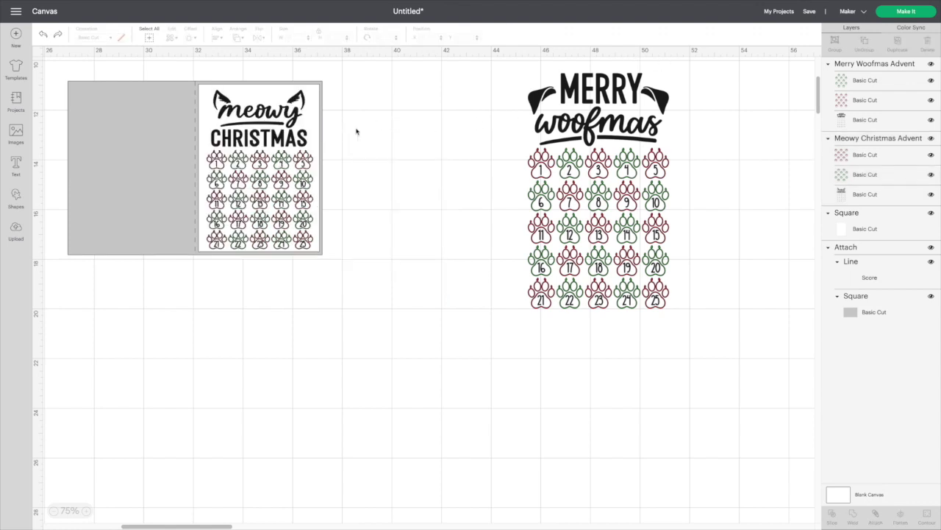
- Ungroup the Meowy Christmas design and move its black title-and-numbers layer off the card onto empty canvas
{"action": "left_click", "coordinate": [294, 144]}
{"action": "left_click", "coordinate": [866, 45]}
{"action": "left_click_drag", "start_coordinate": [268, 134], "coordinate": [410, 237]}
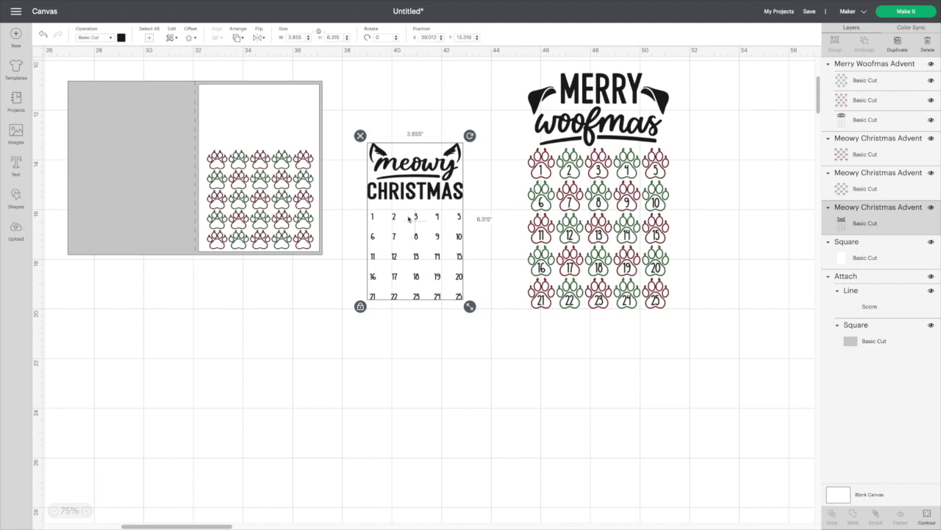
- Change the red Meowy Christmas paw-print layer to a Pen drawing operation using the G - Gel (1mm) pen
{"action": "left_click", "coordinate": [259, 190]}
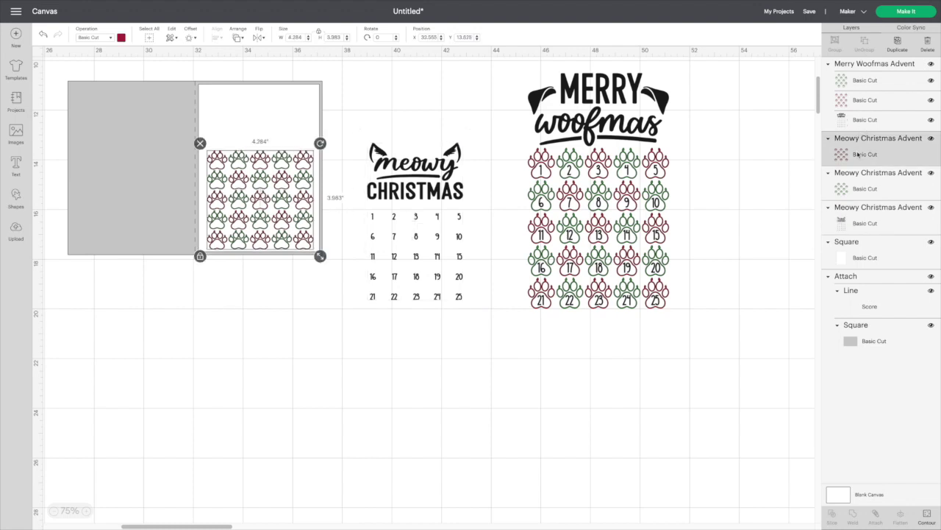
{"action": "left_click", "coordinate": [112, 40]}
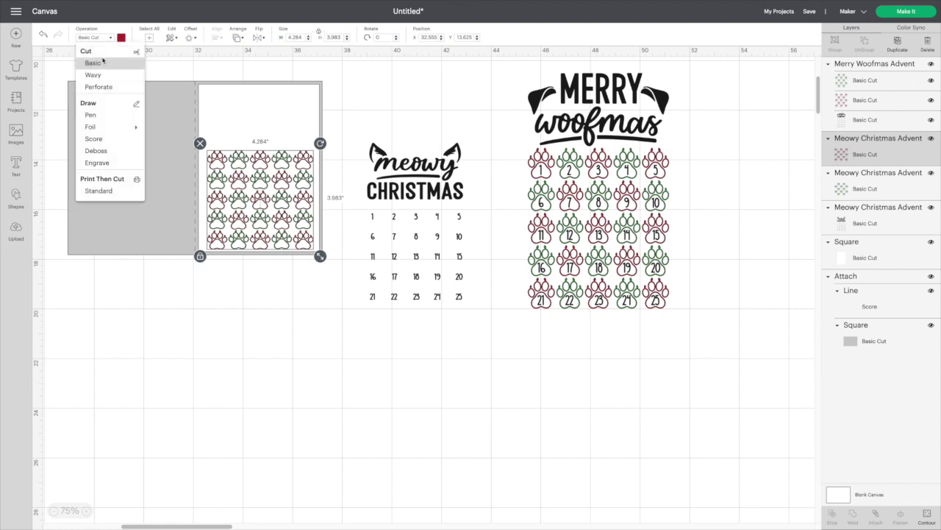
{"action": "left_click", "coordinate": [95, 117]}
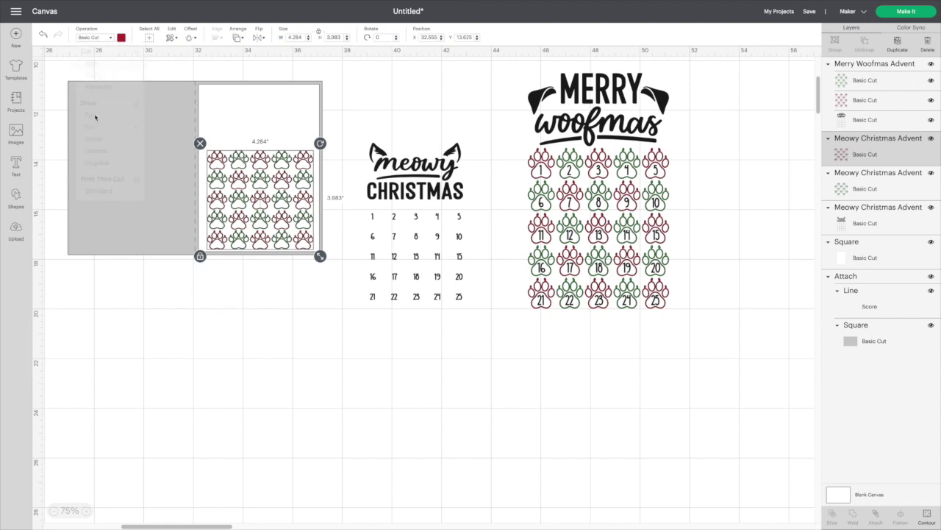
{"action": "left_click", "coordinate": [123, 41]}
{"action": "left_click", "coordinate": [172, 68]}
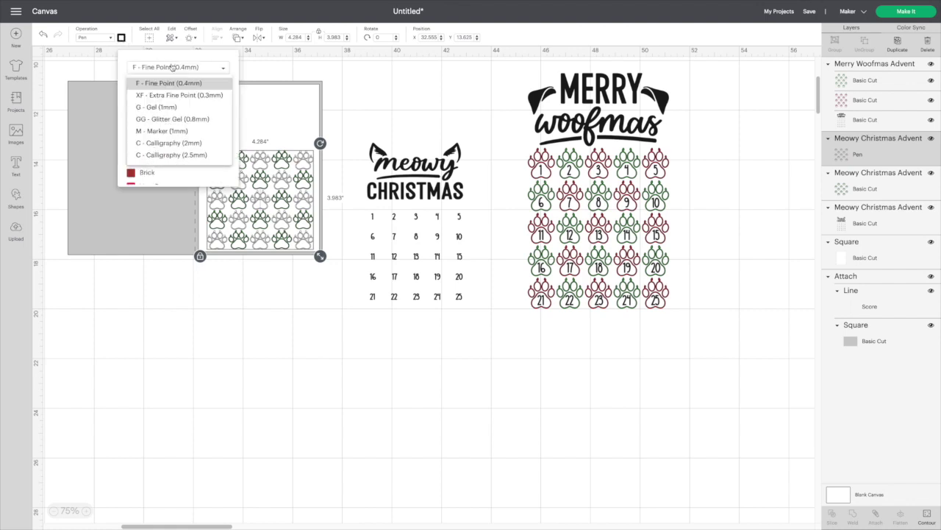
{"action": "left_click", "coordinate": [155, 108]}
- Set the gel pen color of the selected paw-print layer to Red
{"action": "scroll", "coordinate": [156, 117], "scroll_direction": "down", "scroll_amount": 3}
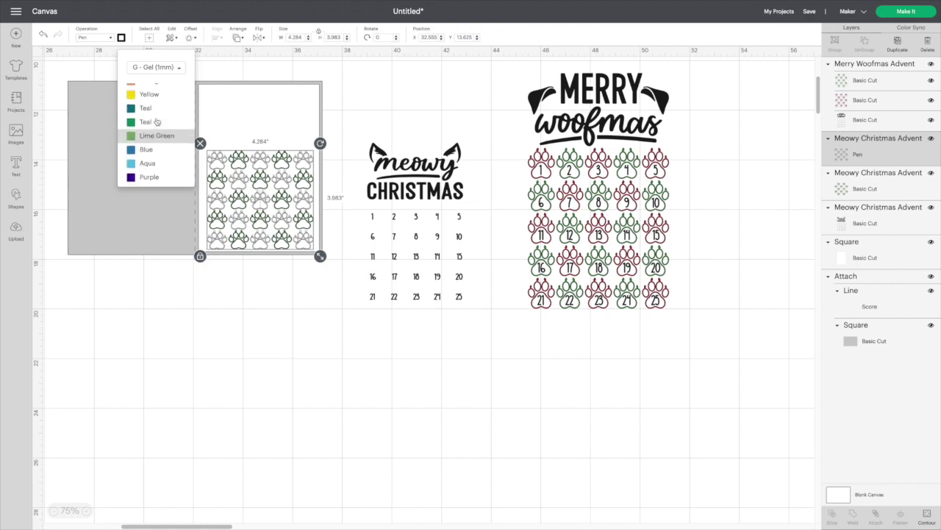
{"action": "left_click", "coordinate": [154, 138]}
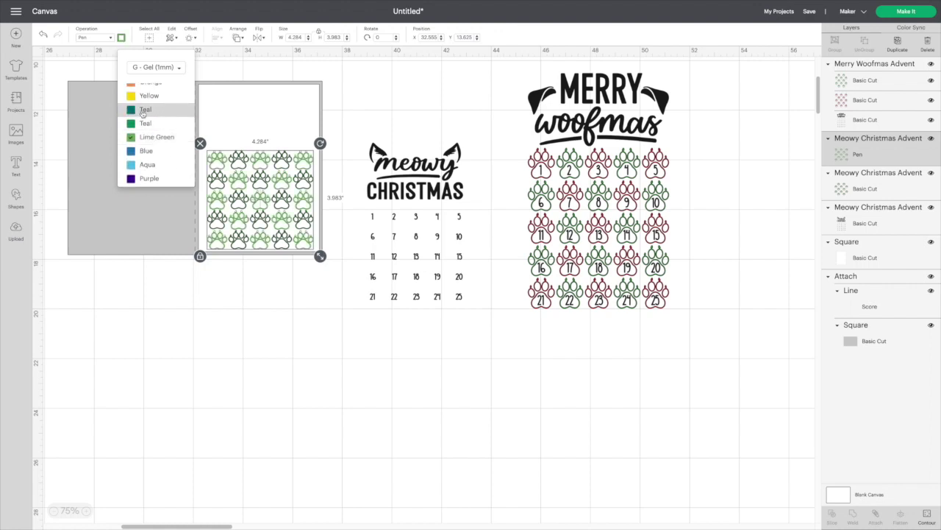
{"action": "scroll", "coordinate": [145, 122], "scroll_direction": "up", "scroll_amount": 3}
{"action": "scroll", "coordinate": [145, 123], "scroll_direction": "down", "scroll_amount": 1}
{"action": "left_click", "coordinate": [145, 120]}
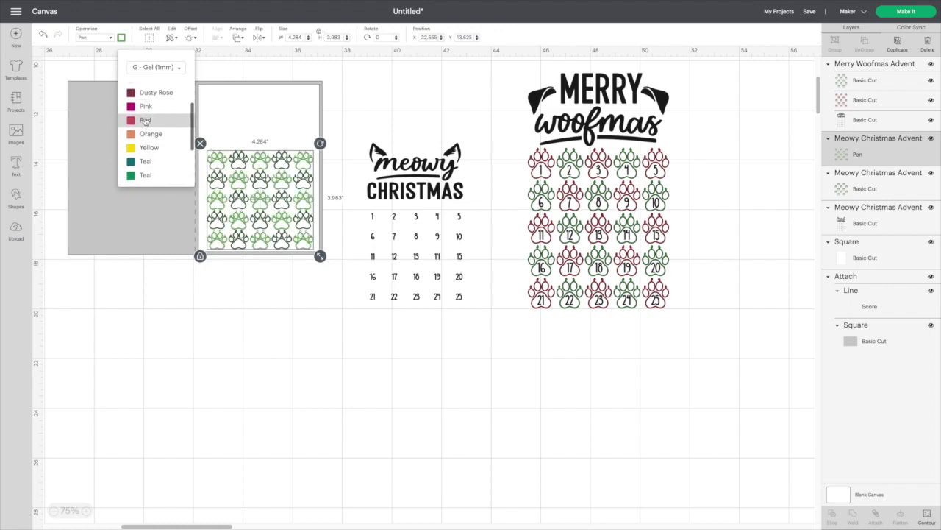
- Change the green Meowy Christmas paw-print layer to Pen with the G - Gel (1mm) type in the greener Teal shade
{"action": "left_click", "coordinate": [866, 186]}
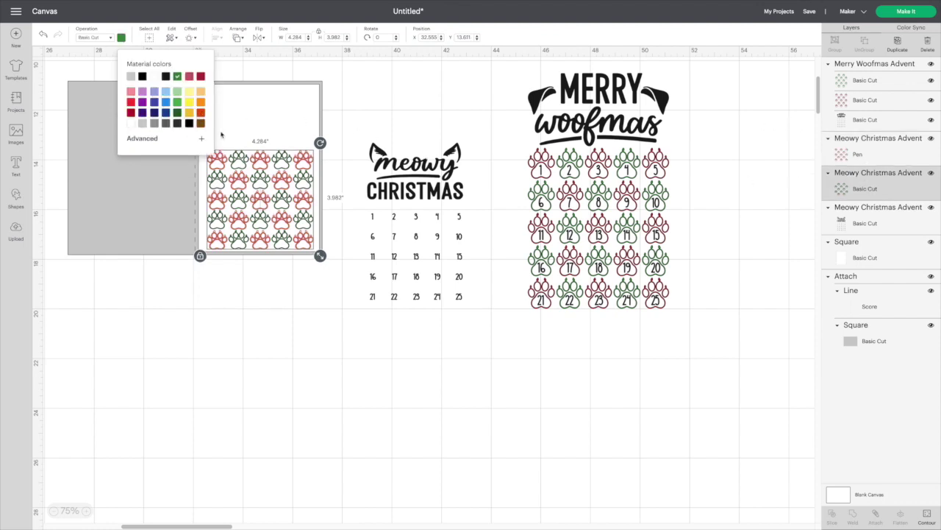
{"action": "left_click", "coordinate": [110, 38]}
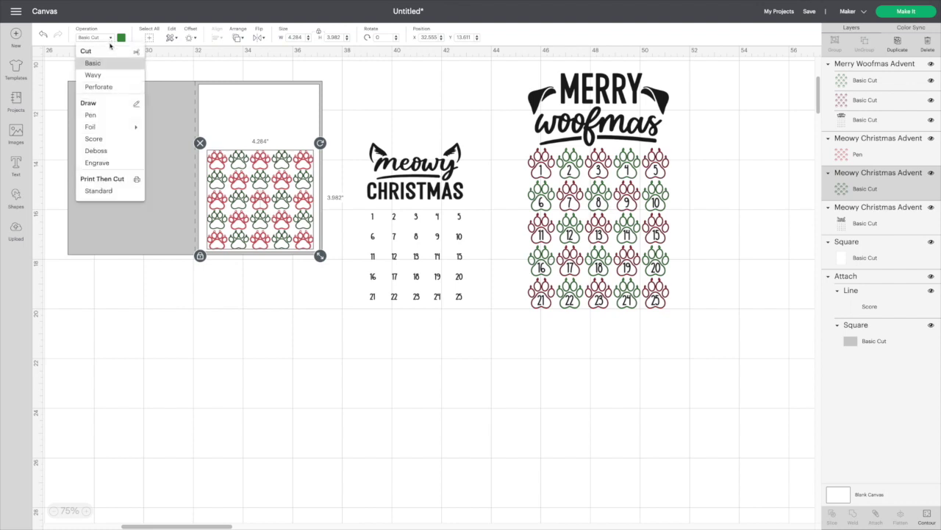
{"action": "left_click", "coordinate": [103, 116]}
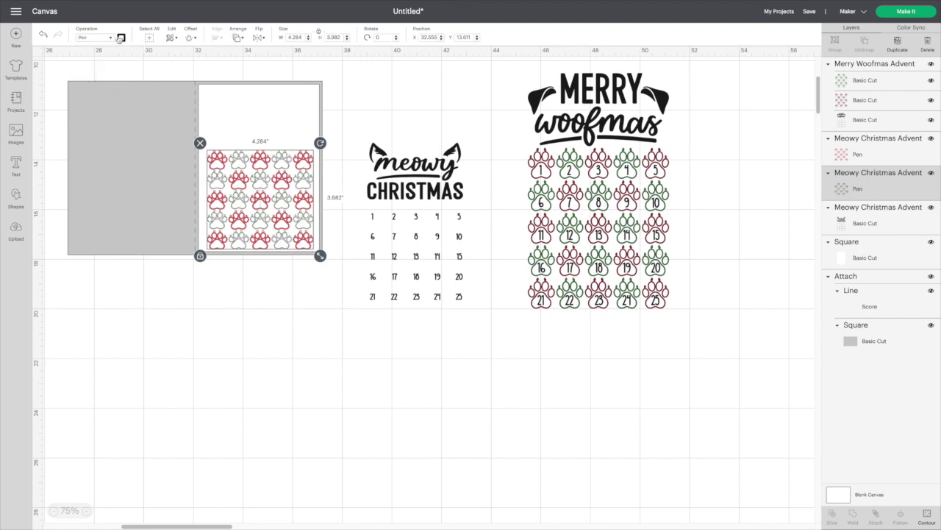
{"action": "left_click", "coordinate": [120, 38]}
{"action": "left_click", "coordinate": [153, 71]}
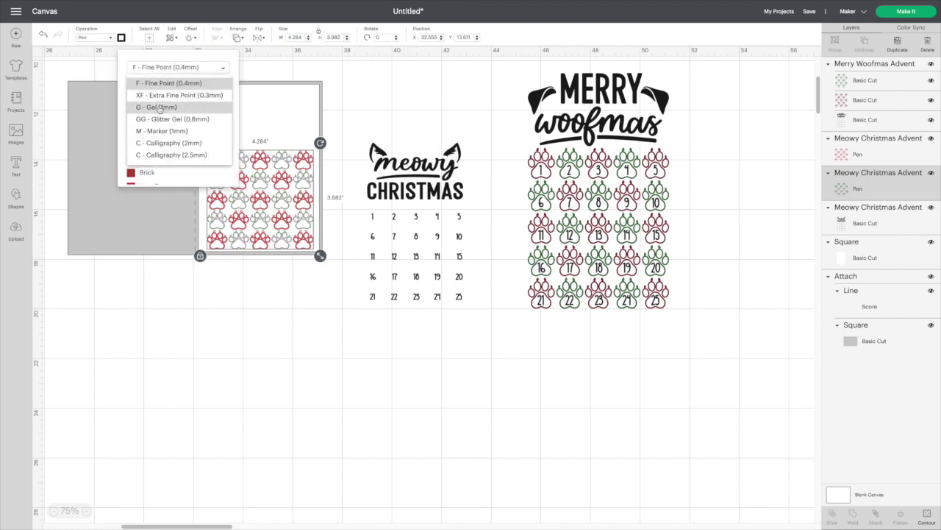
{"action": "left_click", "coordinate": [158, 107]}
{"action": "scroll", "coordinate": [161, 111], "scroll_direction": "down", "scroll_amount": 4}
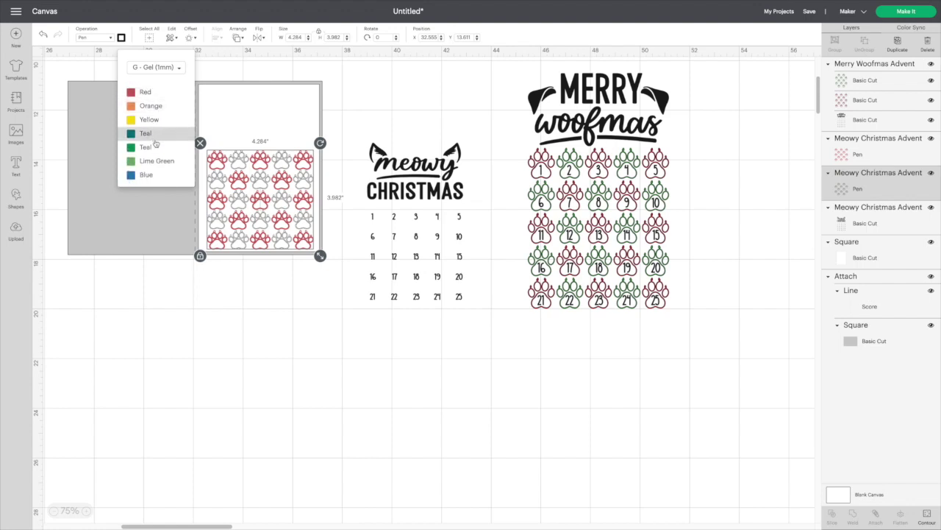
{"action": "left_click", "coordinate": [150, 150]}
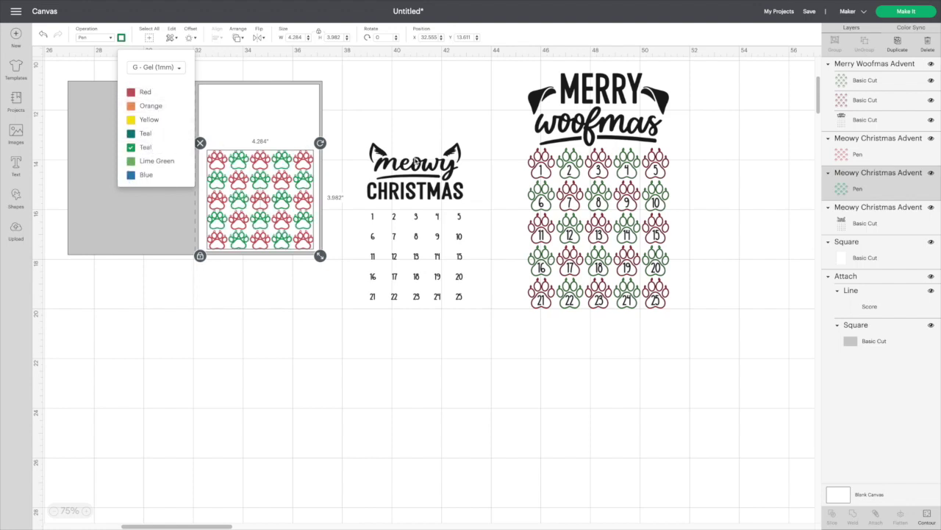
- Move the Merry Woofmas design farther away from the Meowy Christmas title-and-numbers layer
{"action": "left_click", "coordinate": [419, 163]}
{"action": "left_click_drag", "start_coordinate": [588, 166], "coordinate": [624, 169]}
{"action": "left_click", "coordinate": [391, 214]}
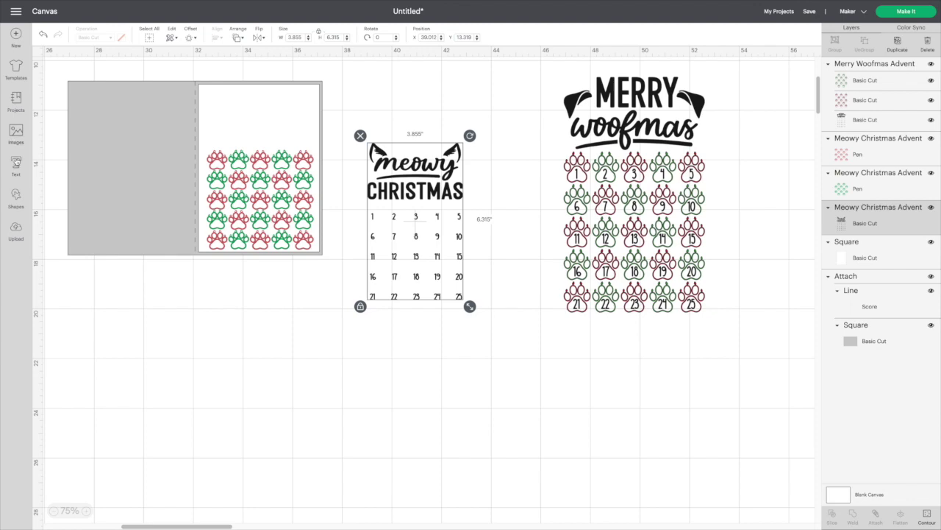
- Insert a square shape on the canvas
{"action": "left_click", "coordinate": [16, 136]}
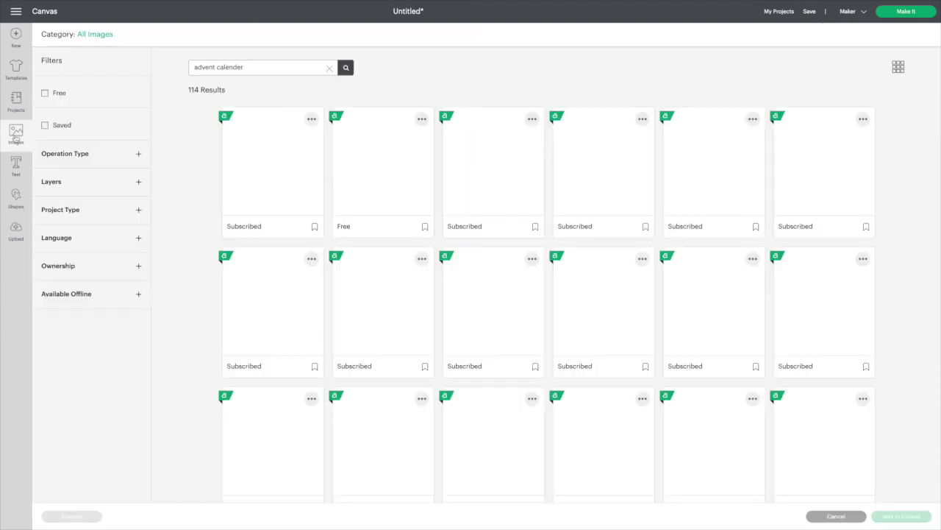
{"action": "left_click", "coordinate": [16, 136]}
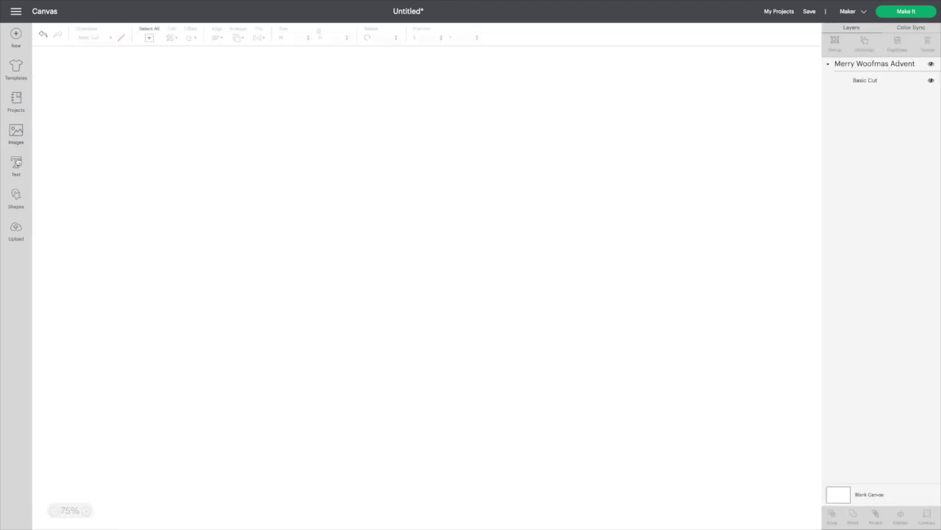
{"action": "left_click", "coordinate": [15, 199]}
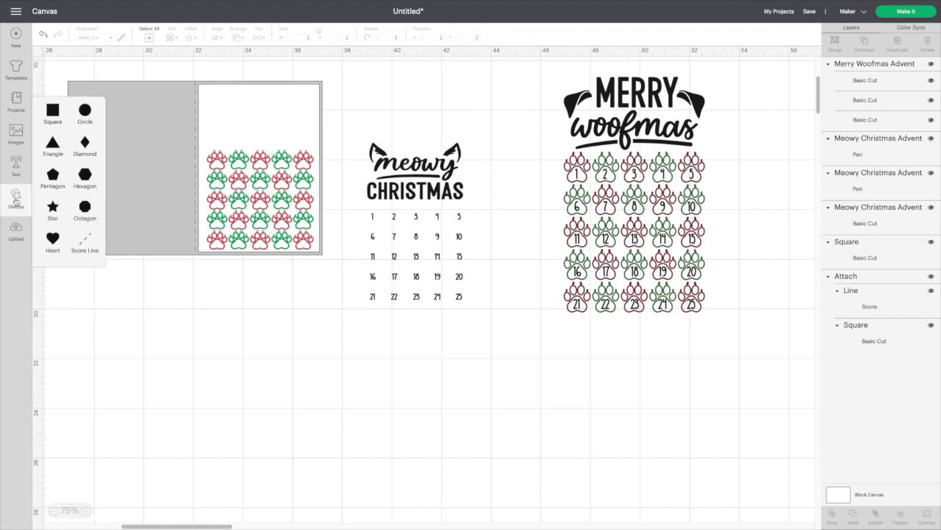
{"action": "left_click", "coordinate": [52, 110]}
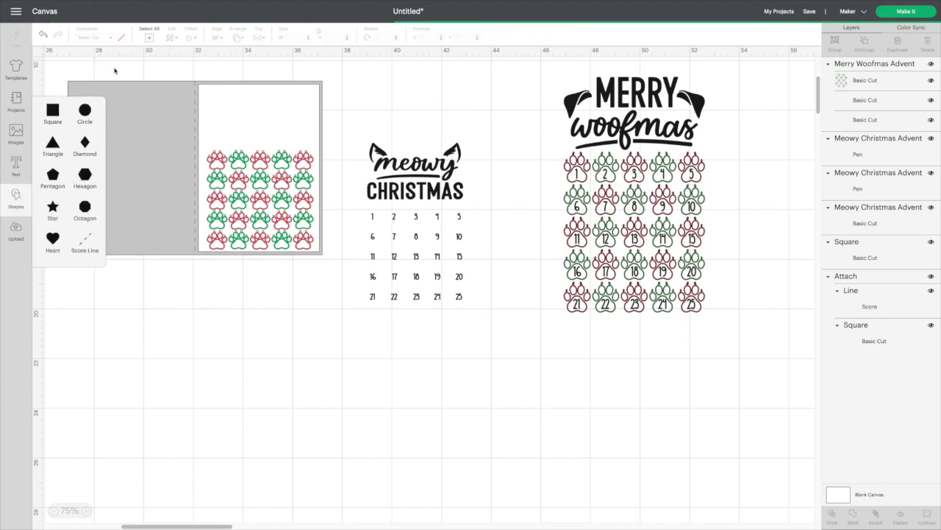
- Cover the Meowy Christmas title with the square and slice the two layers to separate the title from the numbers
{"action": "left_click_drag", "start_coordinate": [115, 72], "coordinate": [401, 101]}
{"action": "mouse_move", "coordinate": [427, 169]}
{"action": "left_mouse_down"}
{"action": "mouse_move", "coordinate": [471, 209]}
{"action": "mouse_move", "coordinate": [426, 172]}
{"action": "mouse_move", "coordinate": [433, 184]}
{"action": "left_mouse_up"}
{"action": "left_click_drag", "start_coordinate": [479, 210], "coordinate": [478, 307]}
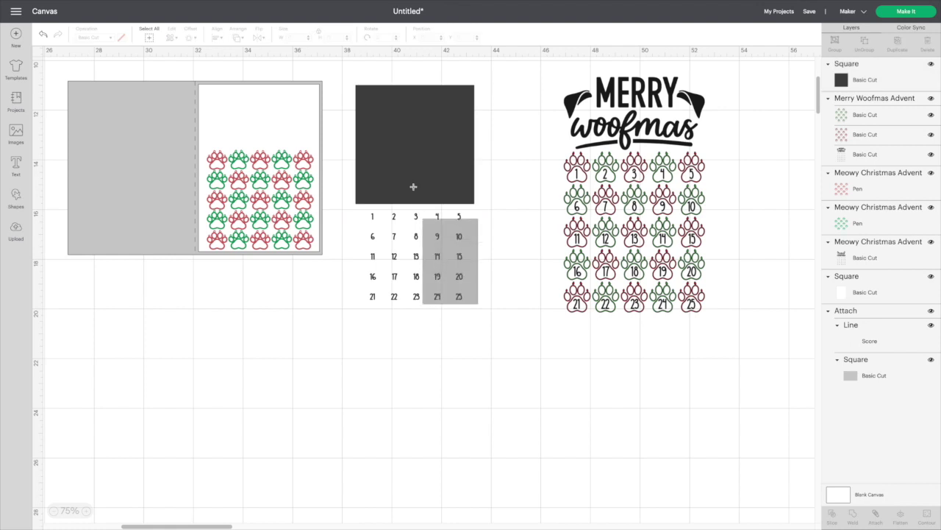
{"action": "key", "text": "ctrl+z"}
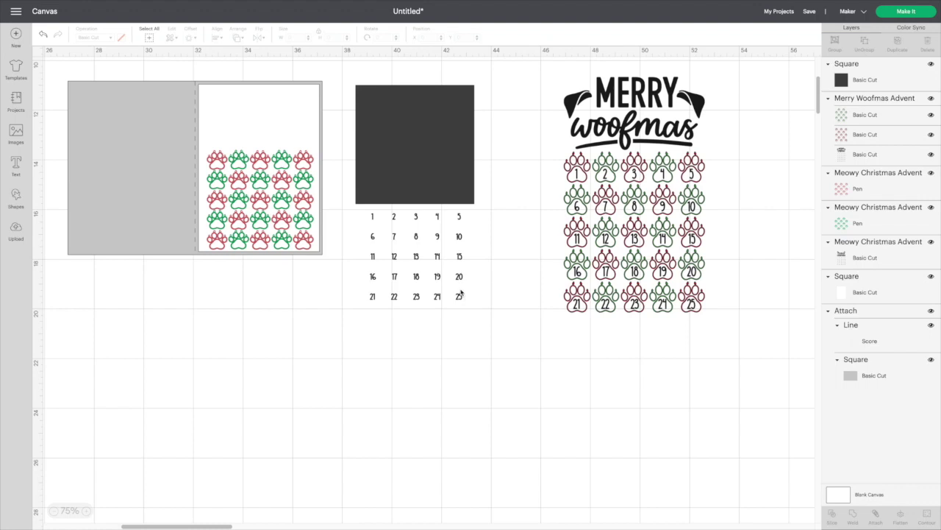
{"action": "key", "text": "ctrl+z"}
{"action": "key", "text": "ctrl+y"}
- Move the sliced numbers 1 to 25 onto the red and green paw prints on the card
{"action": "left_click", "coordinate": [430, 282]}
{"action": "left_click_drag", "start_coordinate": [430, 282], "coordinate": [282, 231]}
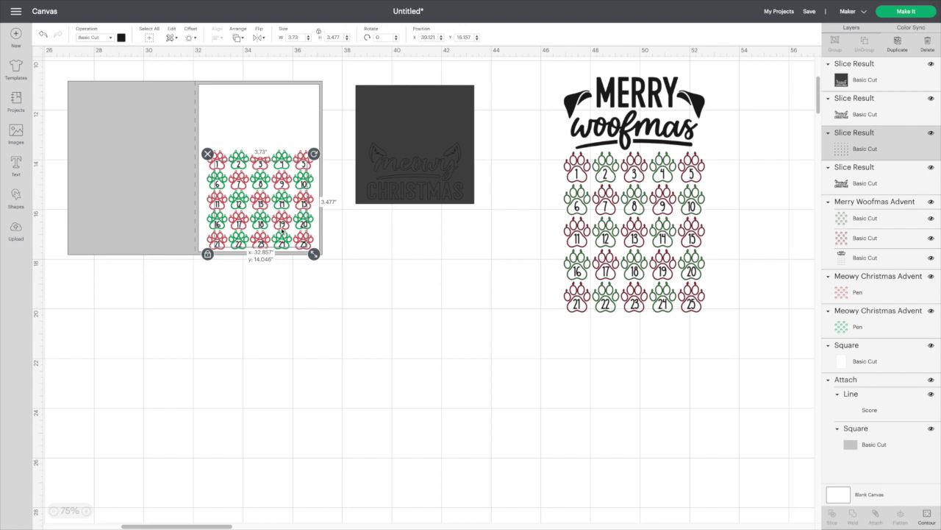
{"action": "left_click_drag", "start_coordinate": [282, 232], "coordinate": [282, 232]}
{"action": "left_click", "coordinate": [450, 288]}
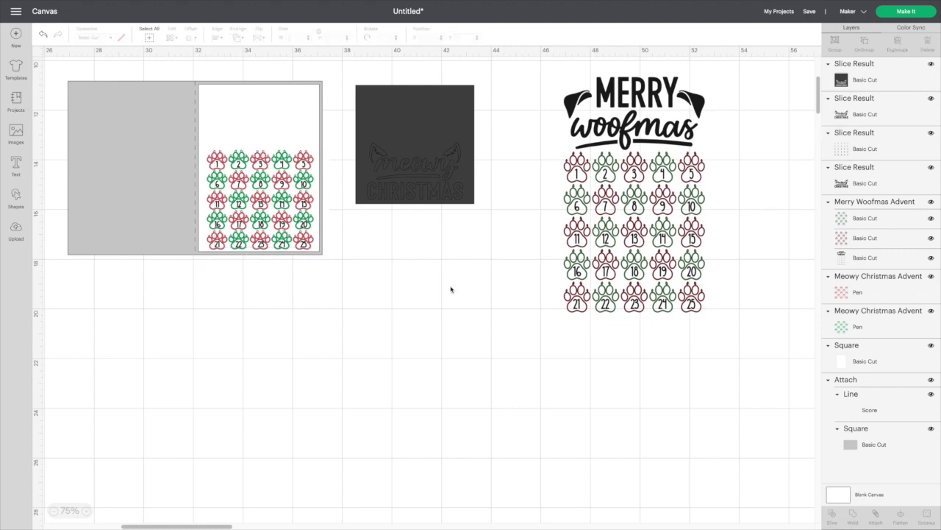
- Change the operation of the sliced numbers layer to Pen
{"action": "left_click", "coordinate": [877, 153]}
{"action": "left_click", "coordinate": [122, 38]}
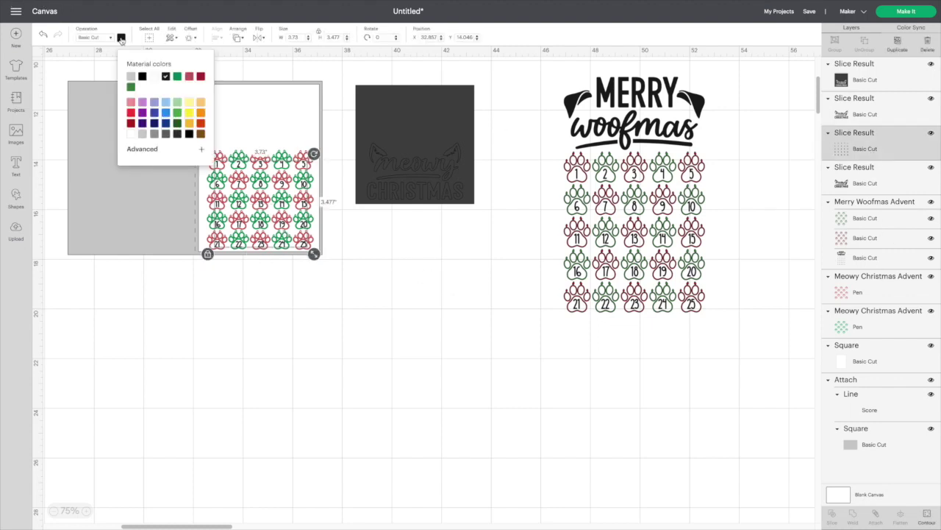
{"action": "left_click", "coordinate": [105, 38]}
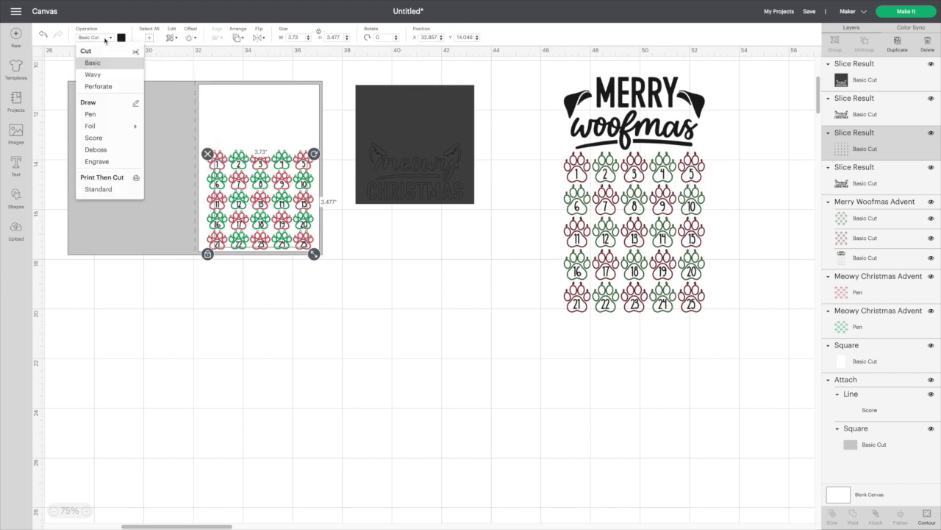
{"action": "left_click", "coordinate": [100, 115]}
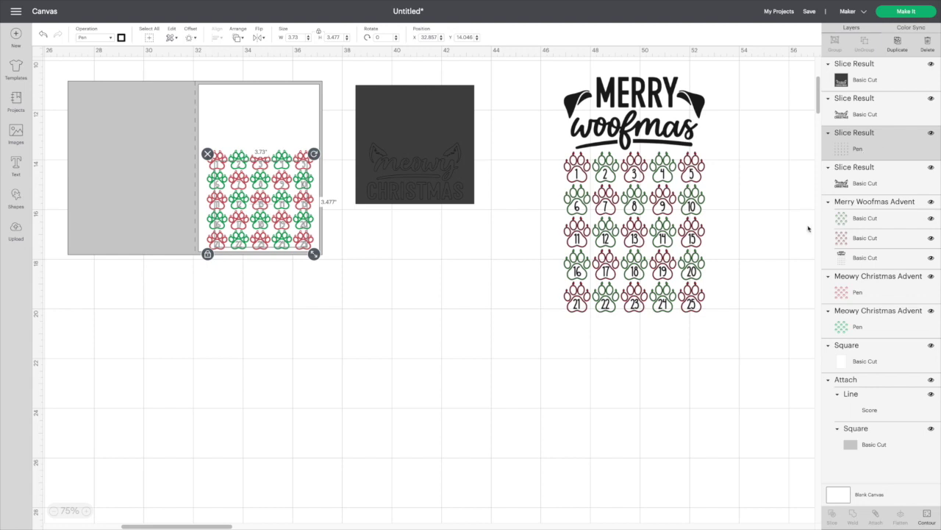
- Attach the numbers and both Meowy Christmas paw-print pen layers to the white square
{"action": "left_click", "coordinate": [870, 362]}
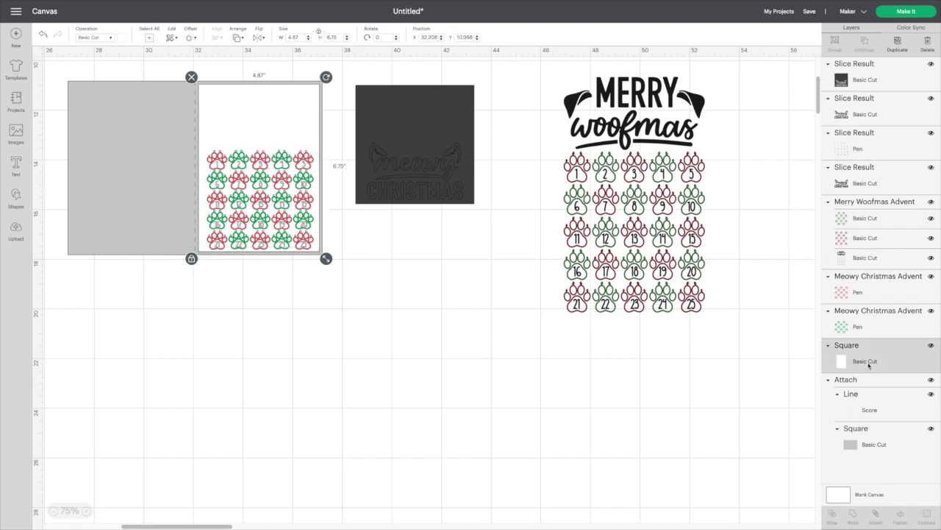
{"action": "left_click", "coordinate": [869, 332], "text": "shift"}
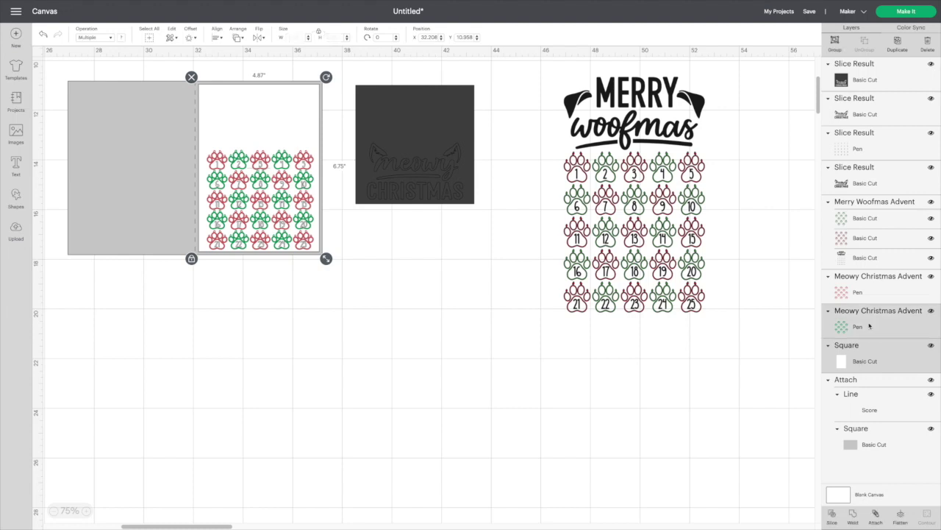
{"action": "left_click", "coordinate": [870, 295], "text": "shift"}
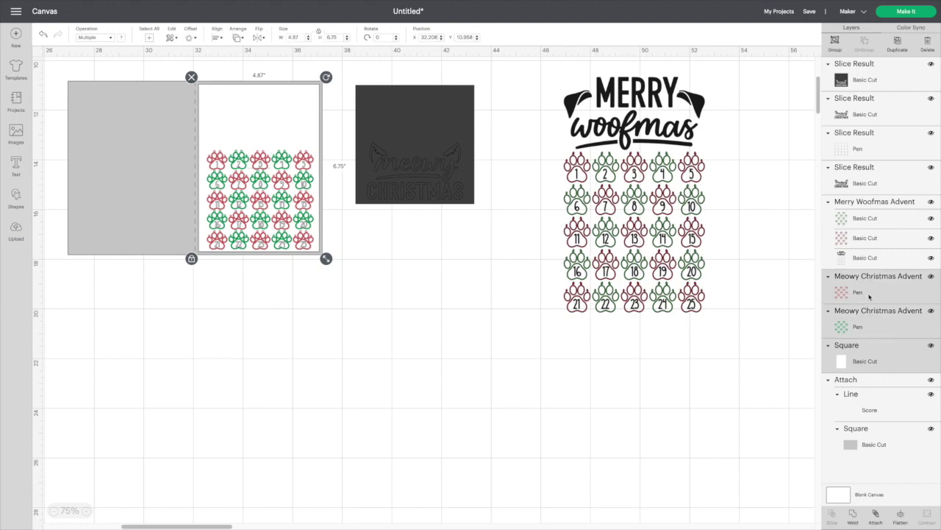
{"action": "left_click", "coordinate": [876, 151], "text": "shift"}
{"action": "left_click", "coordinate": [877, 521]}
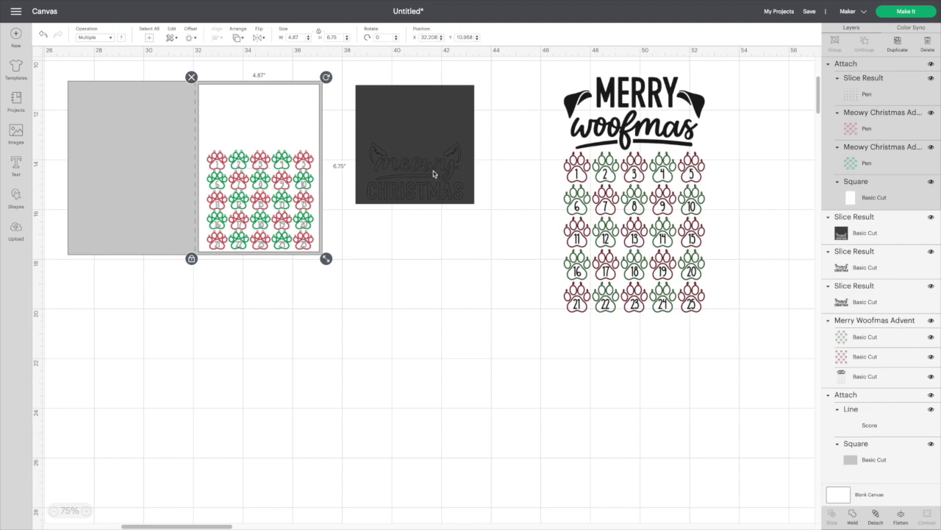
- Pull the dark sliced square and the duplicate title cutout away from the Meowy Christmas title and delete both
{"action": "left_click_drag", "start_coordinate": [433, 171], "coordinate": [465, 343]}
{"action": "left_click_drag", "start_coordinate": [419, 198], "coordinate": [434, 313]}
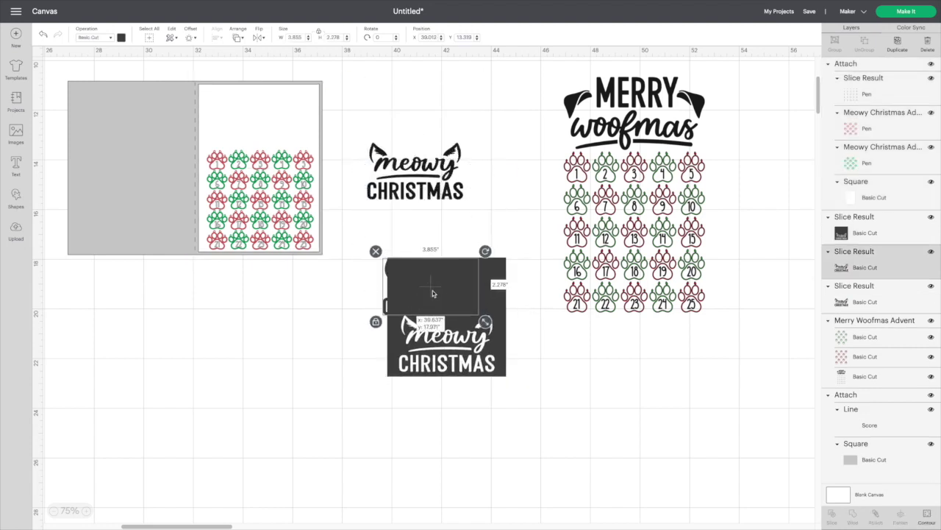
{"action": "mouse_move", "coordinate": [359, 279]}
{"action": "left_mouse_down"}
{"action": "mouse_move", "coordinate": [452, 295]}
{"action": "mouse_move", "coordinate": [417, 290]}
{"action": "left_mouse_up"}
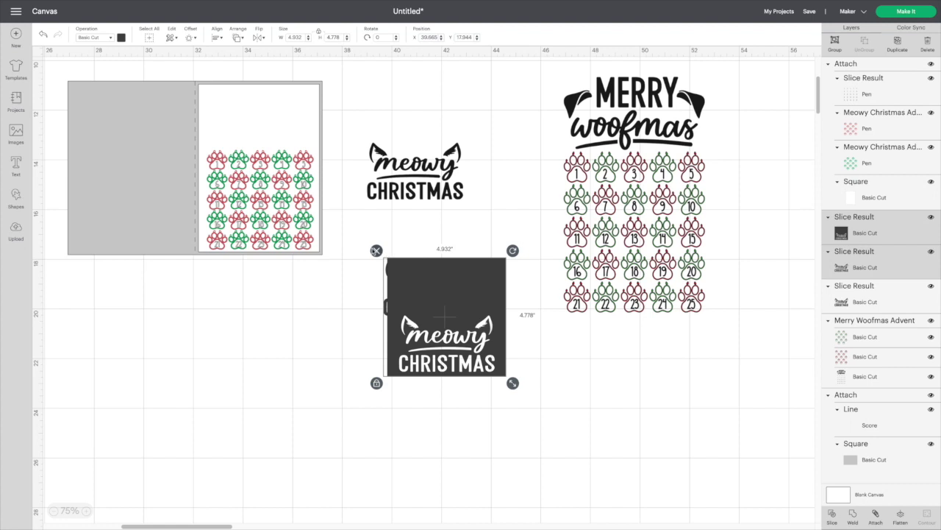
{"action": "left_click", "coordinate": [376, 250]}
- Flip the remaining Meowy Christmas title horizontally
{"action": "left_click", "coordinate": [416, 184]}
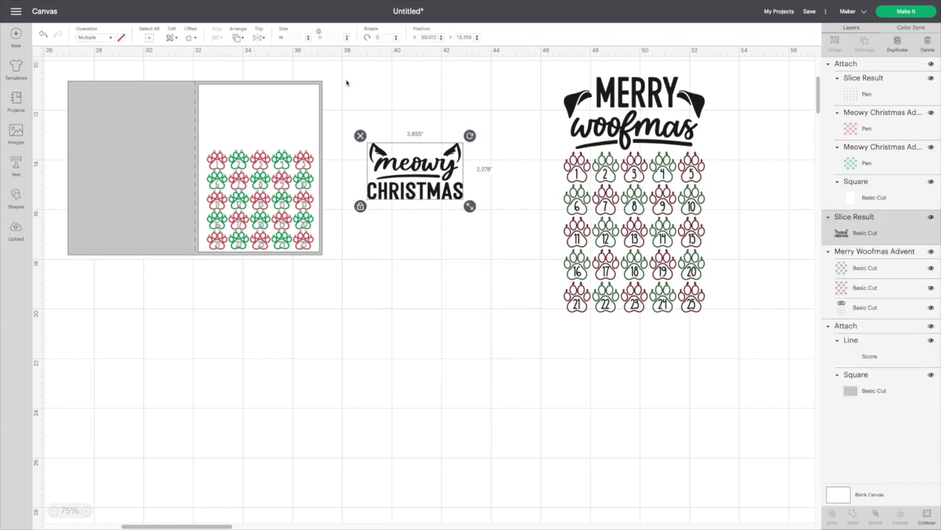
{"action": "left_click", "coordinate": [264, 40]}
{"action": "left_click", "coordinate": [277, 54]}
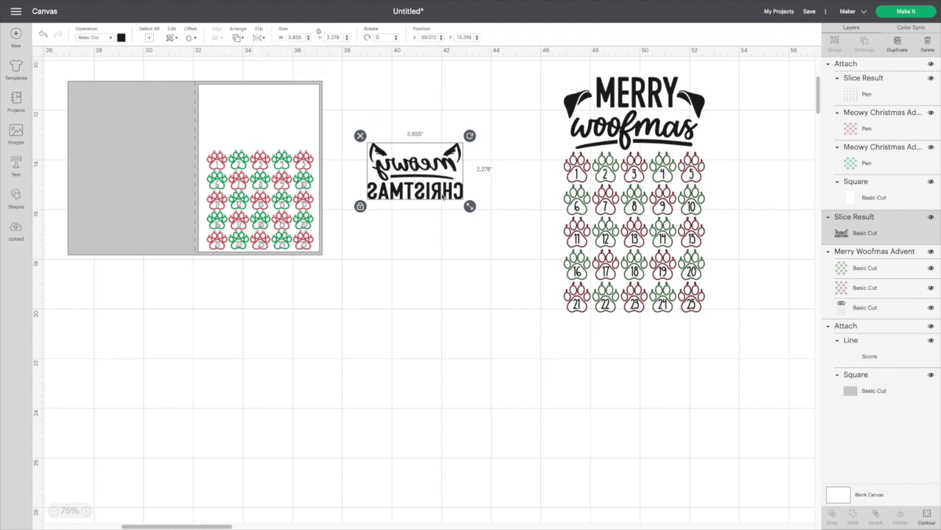
- Place the mirrored Meowy Christmas title above the paw prints on the white panel and send it to the front
{"action": "left_click_drag", "start_coordinate": [439, 196], "coordinate": [283, 143]}
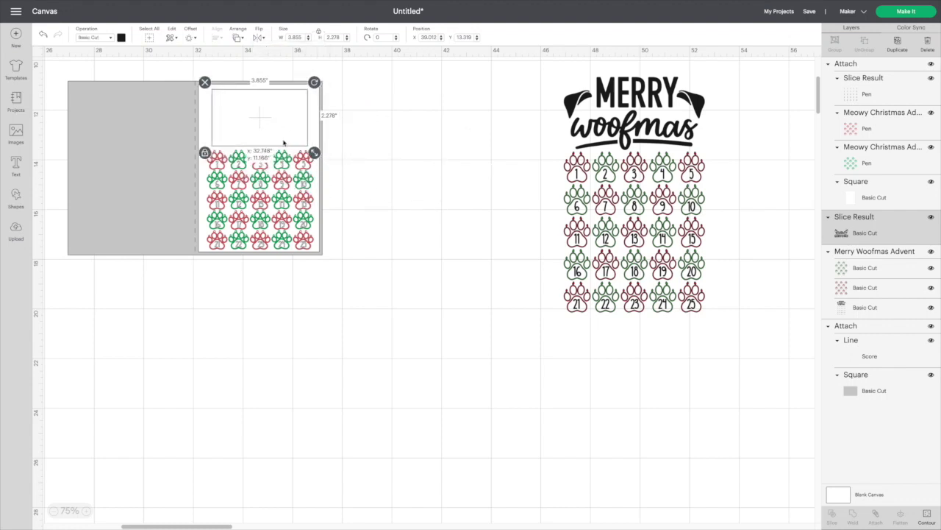
{"action": "left_click", "coordinate": [243, 39]}
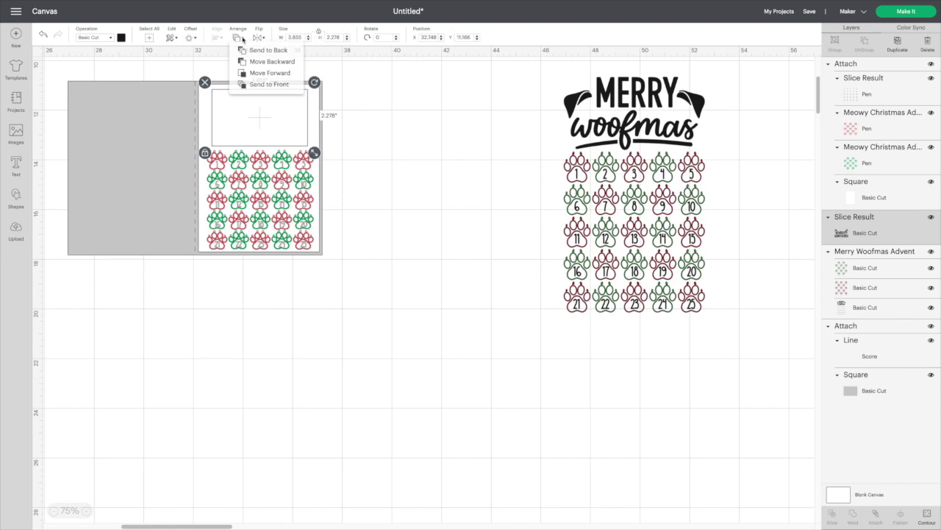
{"action": "left_click", "coordinate": [266, 84]}
{"action": "left_click", "coordinate": [494, 145]}
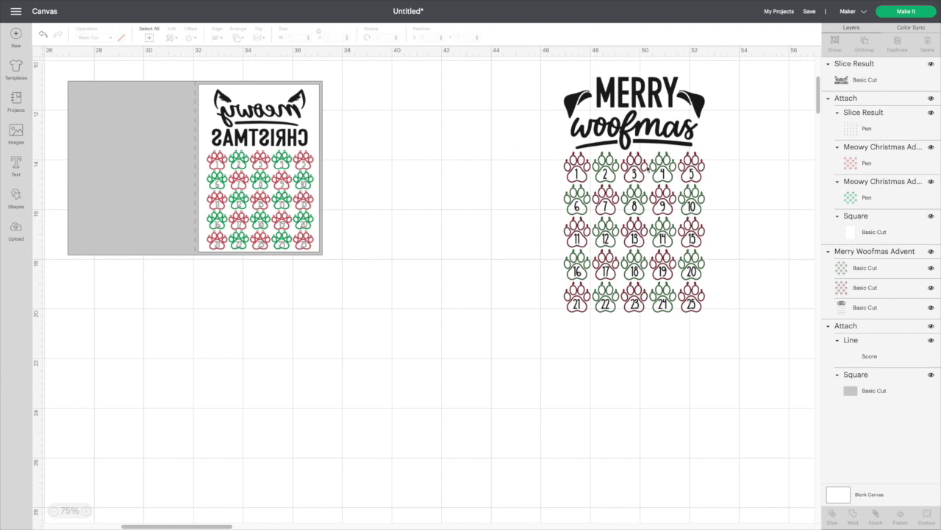
- Move the Merry Woofmas design closer to the card
{"action": "left_click_drag", "start_coordinate": [651, 169], "coordinate": [592, 169]}
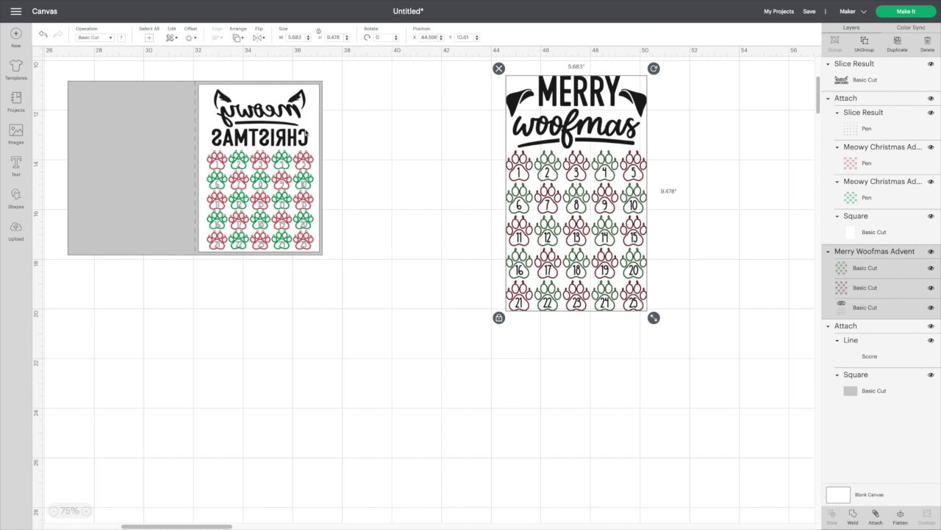
{"action": "scroll", "coordinate": [336, 125], "scroll_direction": "up", "scroll_amount": 1}
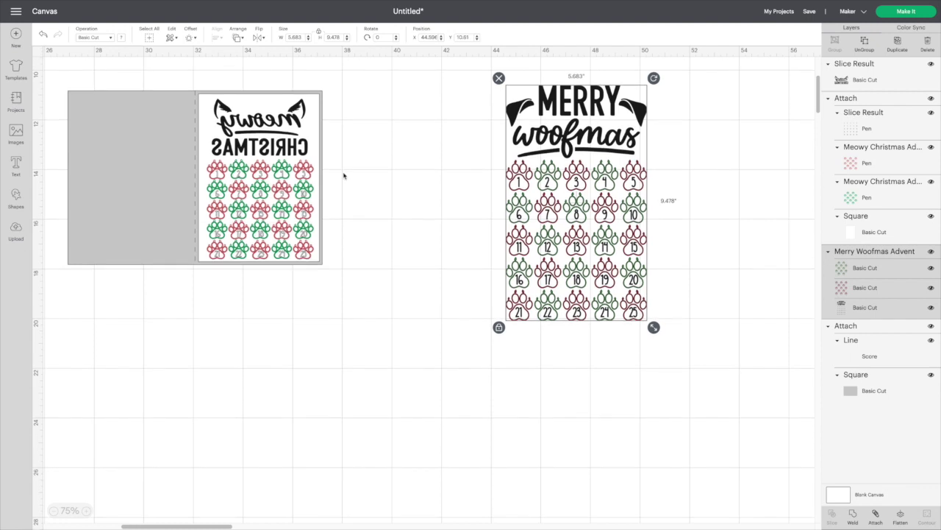
{"action": "left_click", "coordinate": [388, 167]}
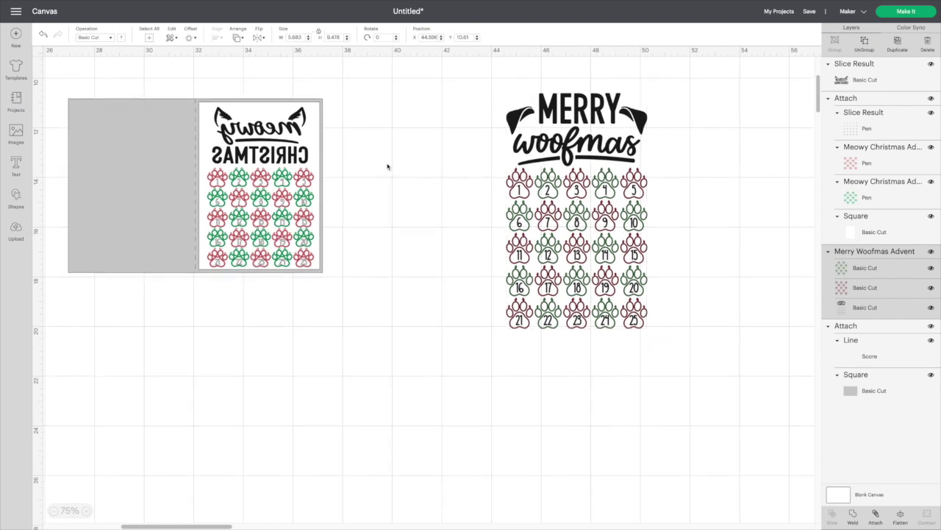